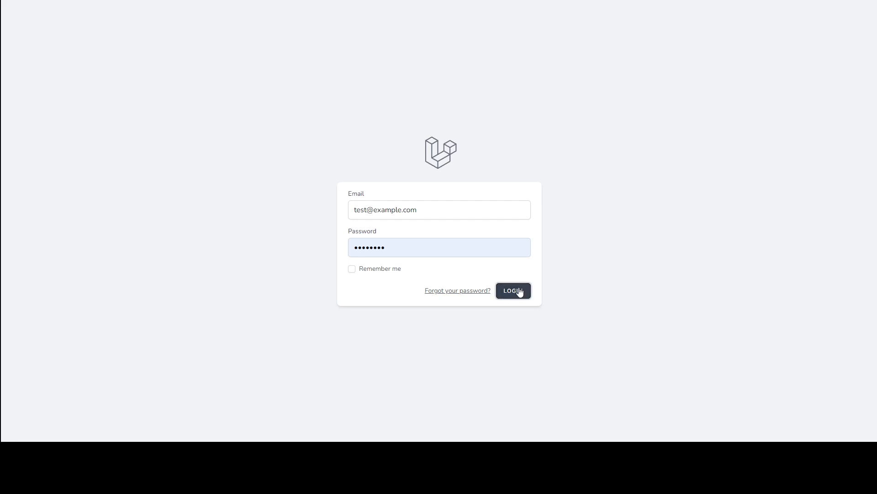
Step: Log in, dismiss the password warning, and go to the admin/ employee list page
left_click(518, 291)
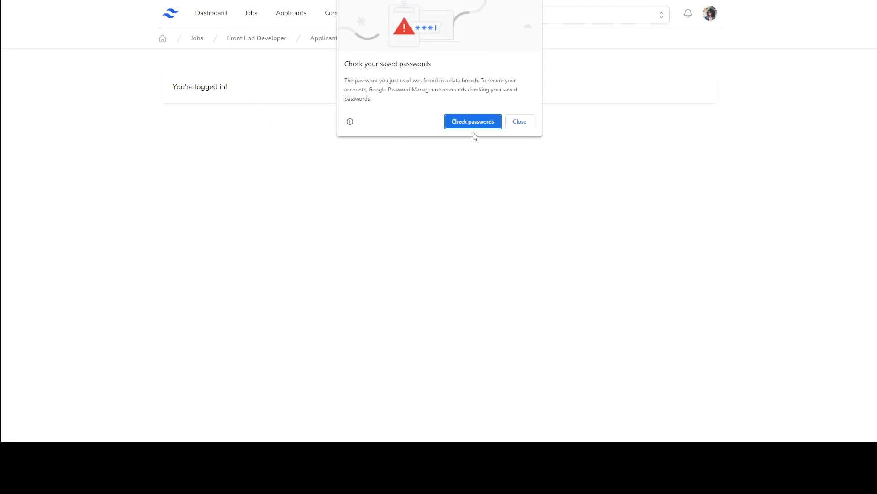
left_click(521, 121)
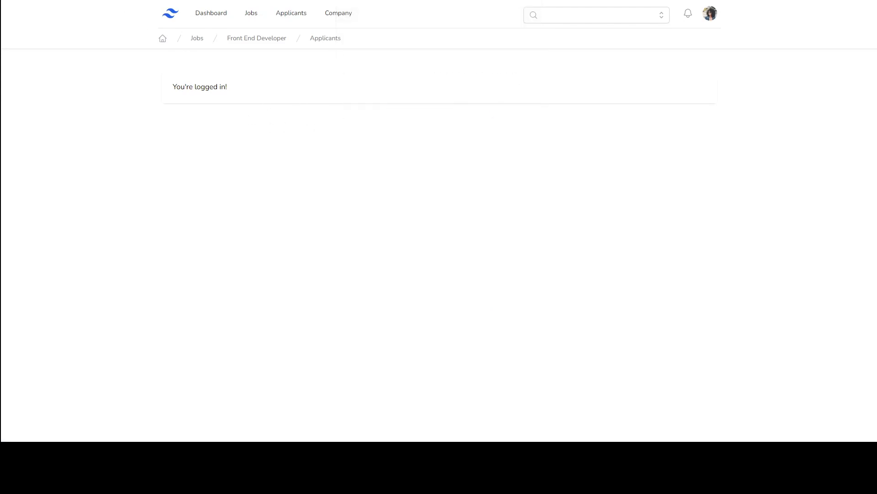
type("admin/")
key("Down")
key("Down")
key("Return")
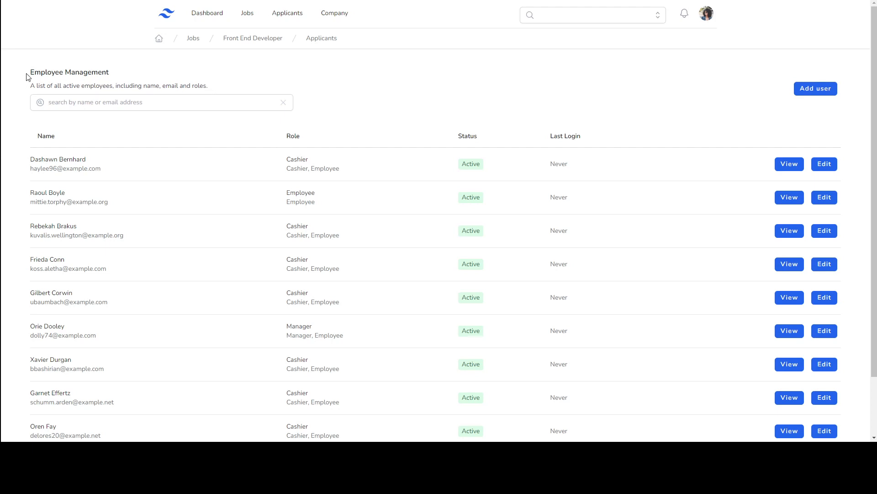
left_click_drag(28, 73, 118, 71)
left_click(121, 70)
left_click_drag(32, 86, 221, 89)
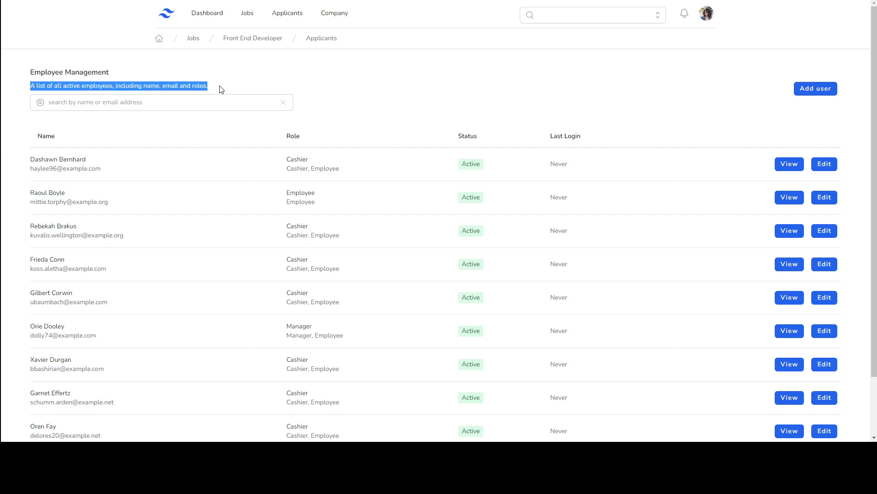
left_click(222, 87)
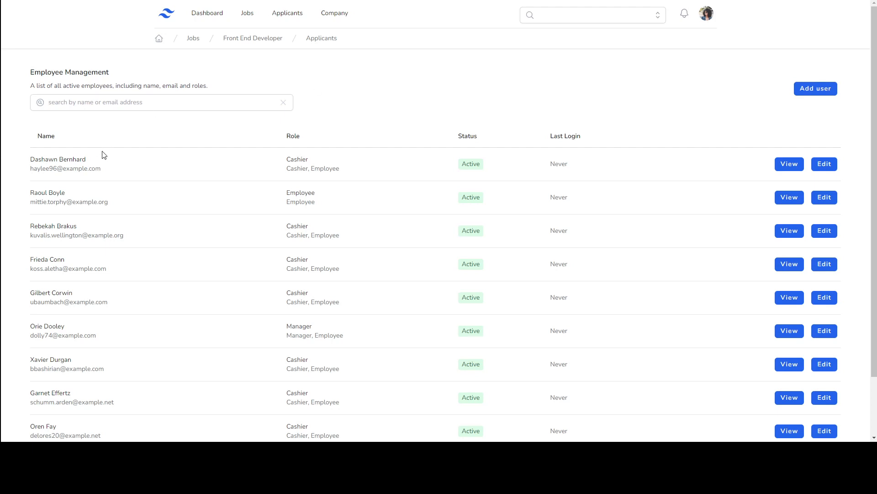
left_click_drag(31, 159, 108, 157)
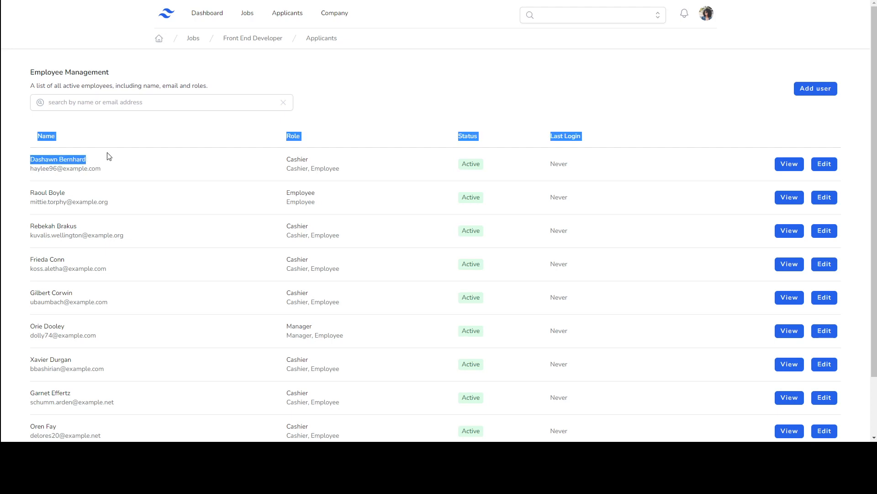
left_click(108, 171)
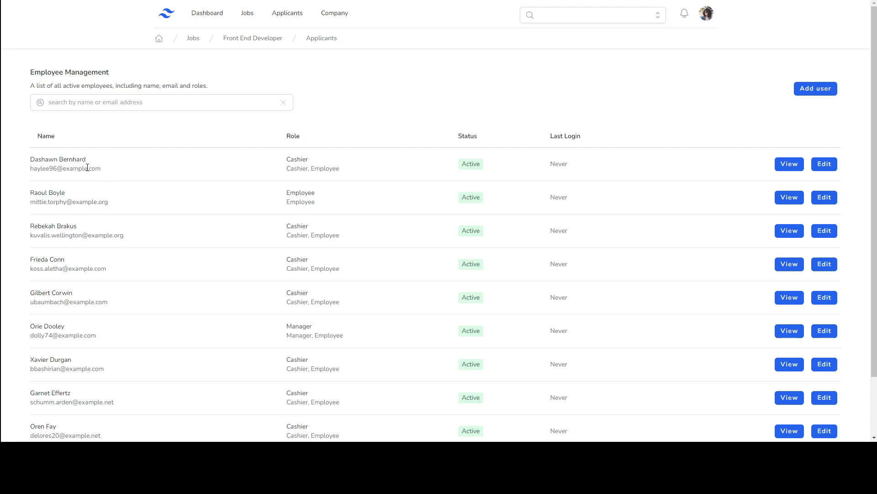
double_click(292, 160)
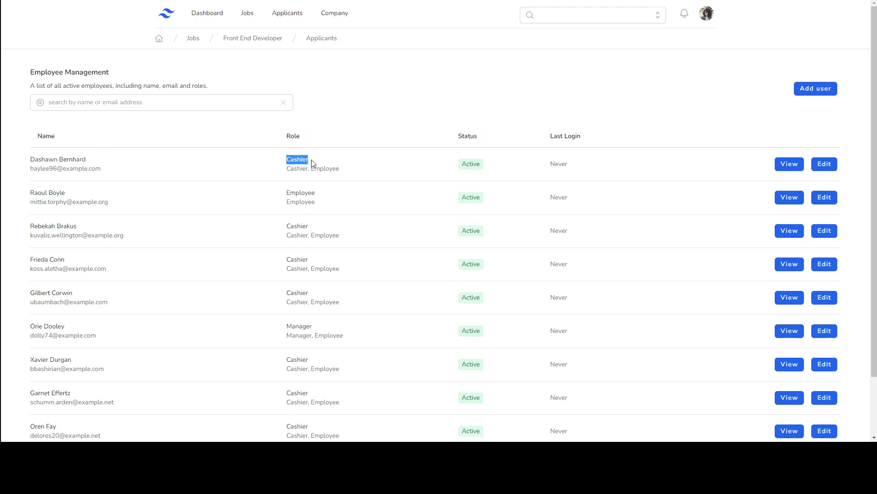
triple_click(289, 169)
left_click(350, 188)
left_click_drag(287, 170, 346, 173)
double_click(291, 168)
left_click_drag(461, 164, 488, 166)
left_click(488, 166)
scroll(464, 213, "down", 3)
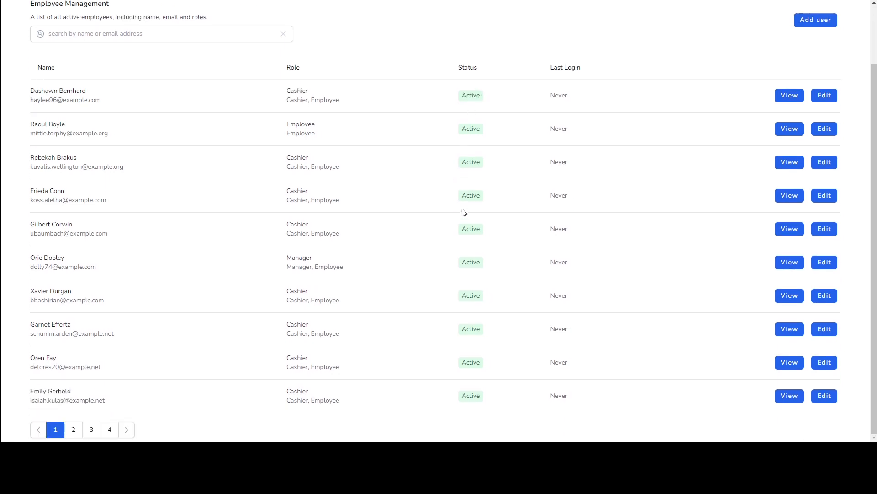
scroll(465, 212, "up", 3)
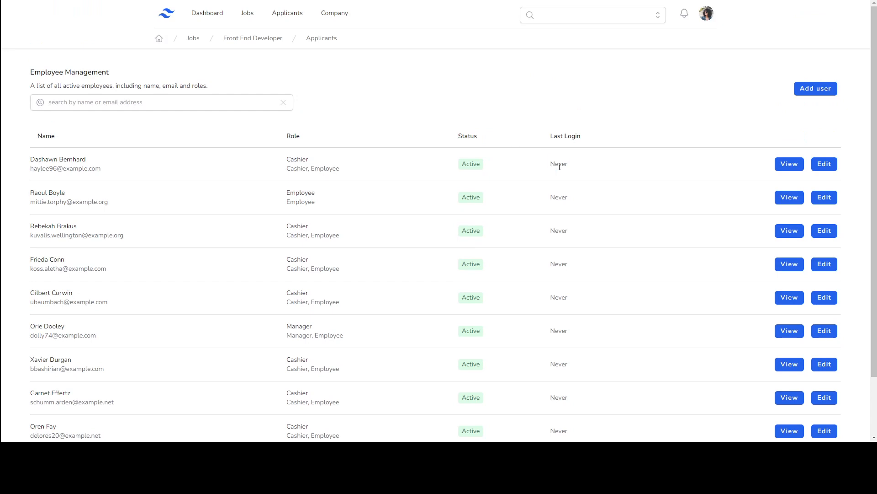
left_click_drag(548, 165, 578, 170)
Step: Start a new user with Add user and enter the new employee's e-mail address
left_click(807, 96)
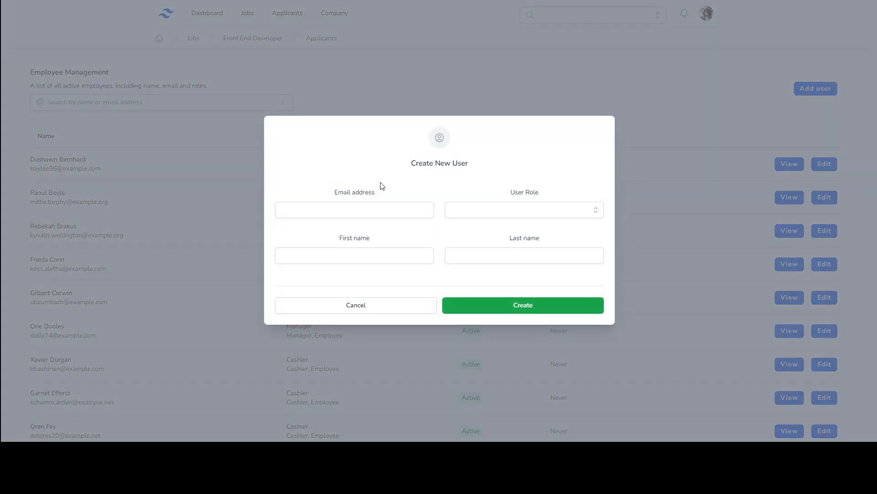
left_click(392, 217)
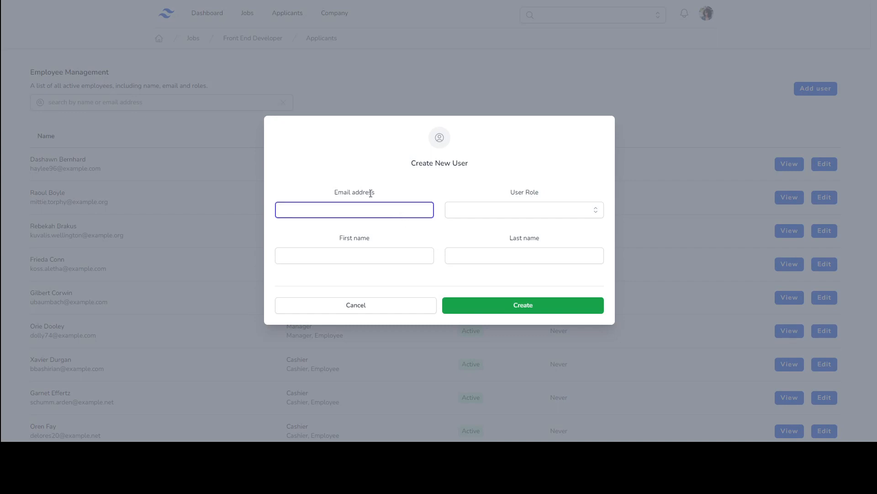
key("Tab")
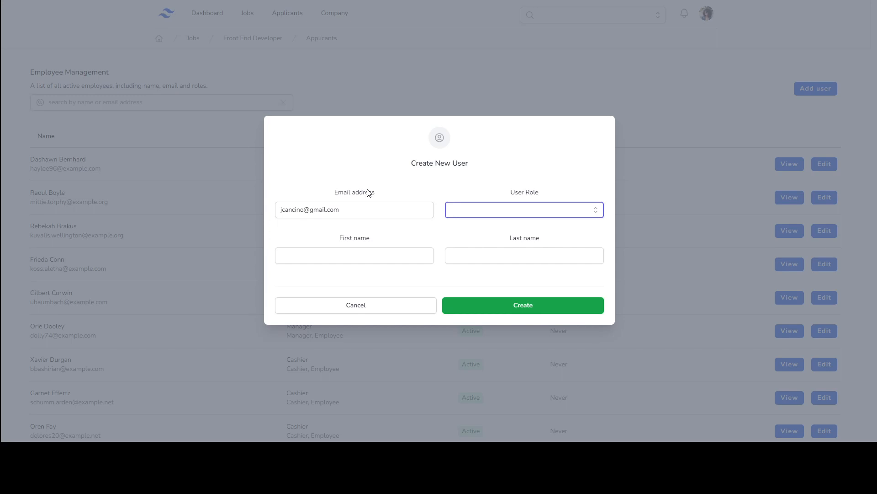
left_click(567, 217)
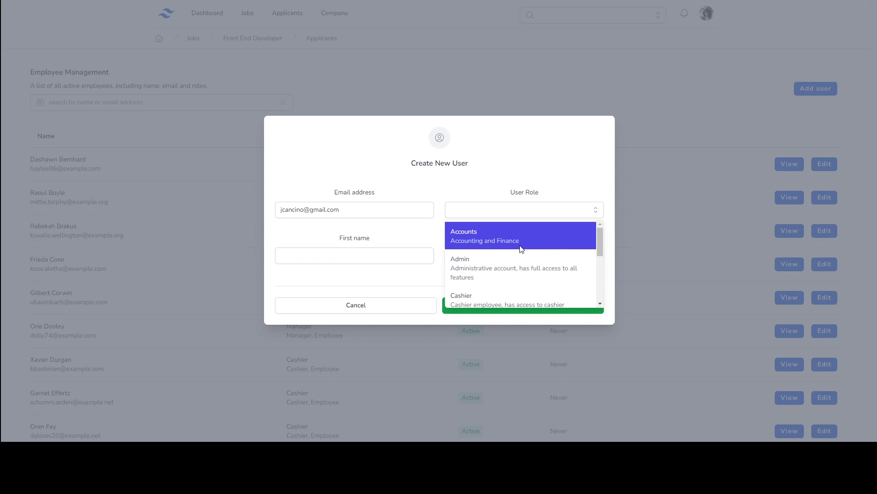
Step: Pick Manager from the User Role dropdown on the Create New User form
scroll(520, 247, "down", 1)
scroll(520, 247, "up", 1)
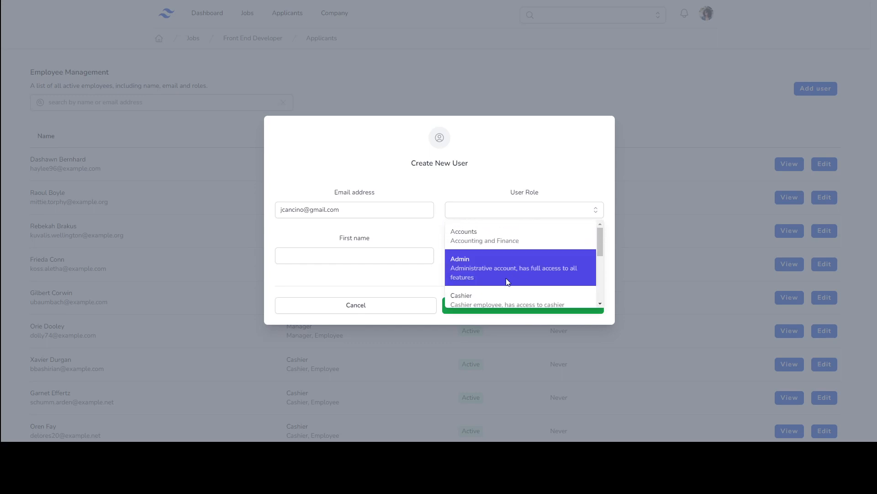
scroll(507, 281, "down", 1)
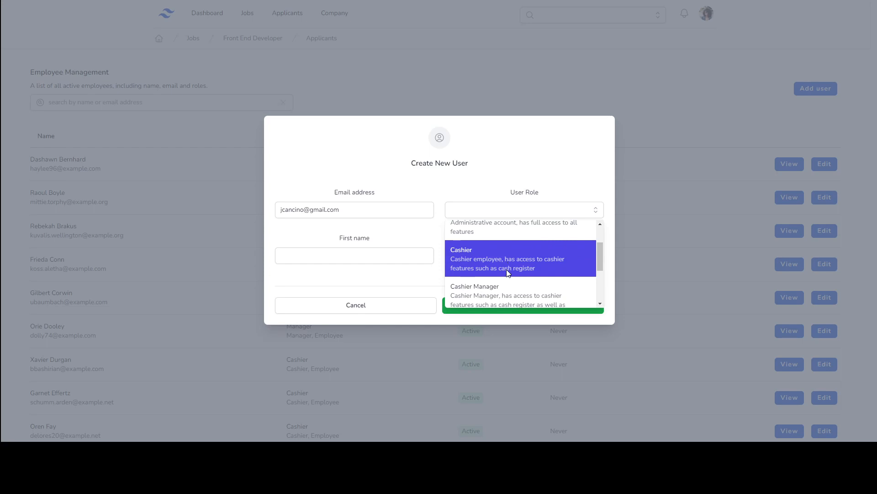
scroll(508, 273, "down", 1)
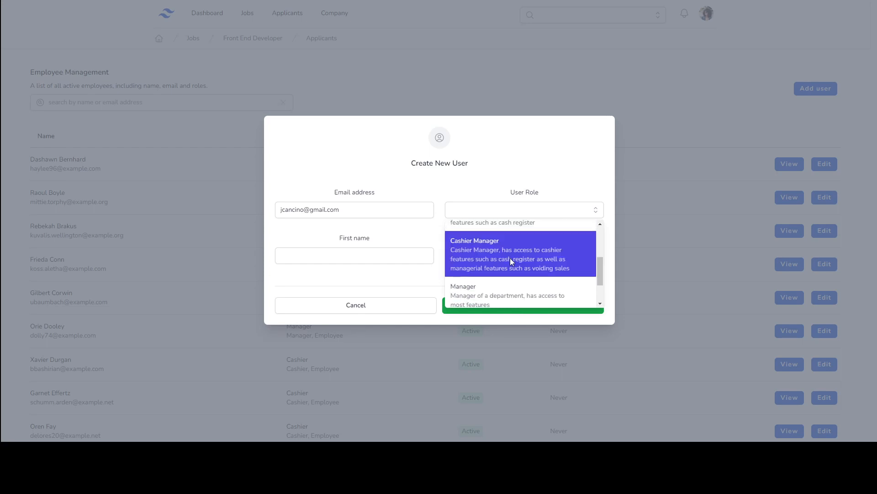
scroll(510, 258, "down", 1)
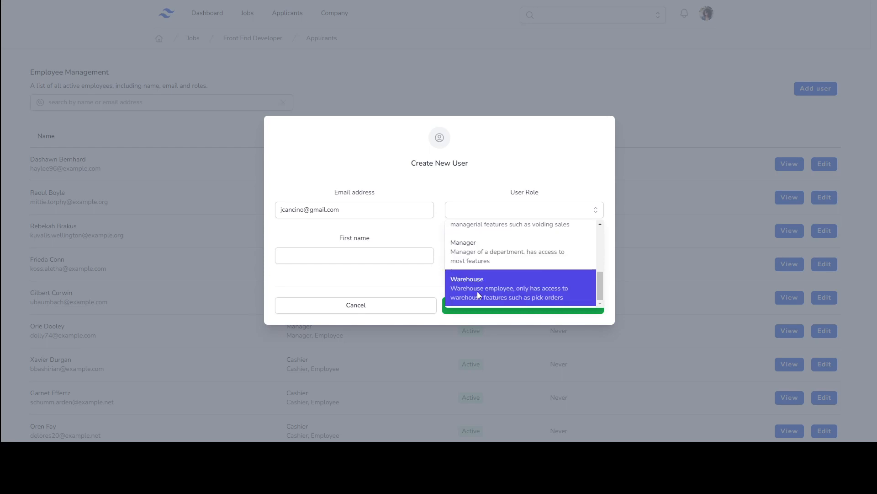
scroll(476, 289, "up", 3)
scroll(478, 272, "down", 2)
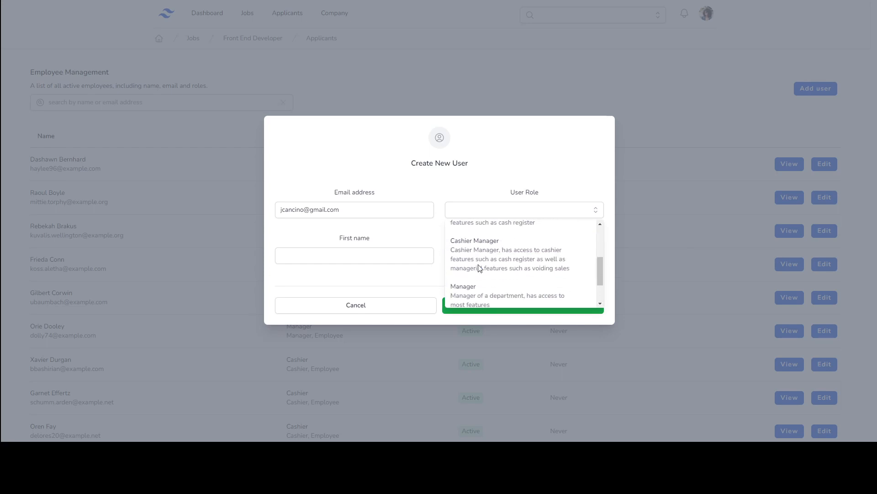
scroll(489, 266, "down", 1)
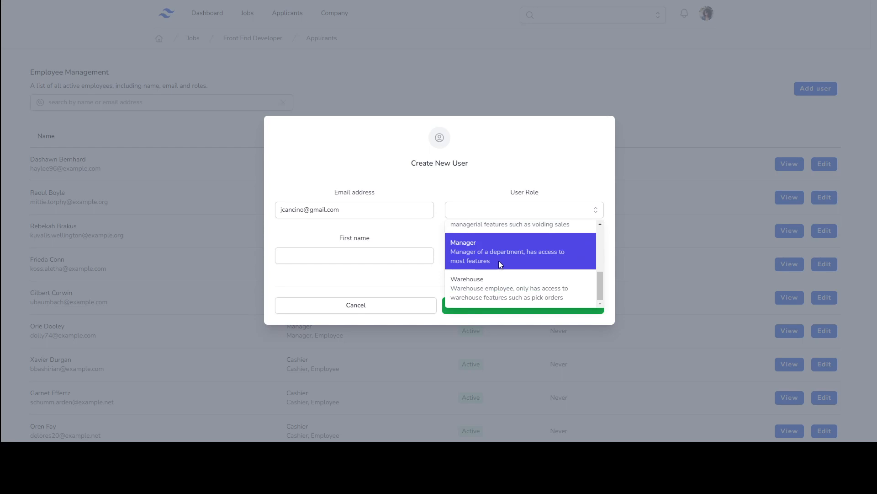
scroll(478, 261, "up", 4)
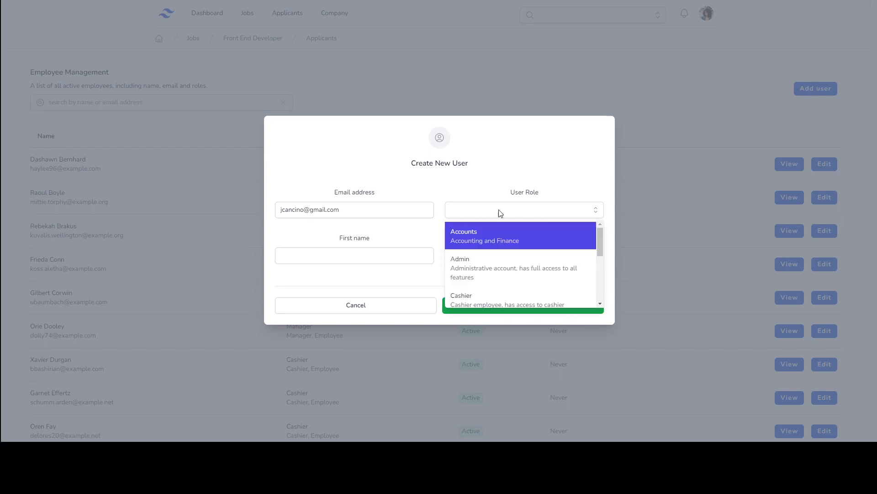
scroll(489, 249, "down", 1)
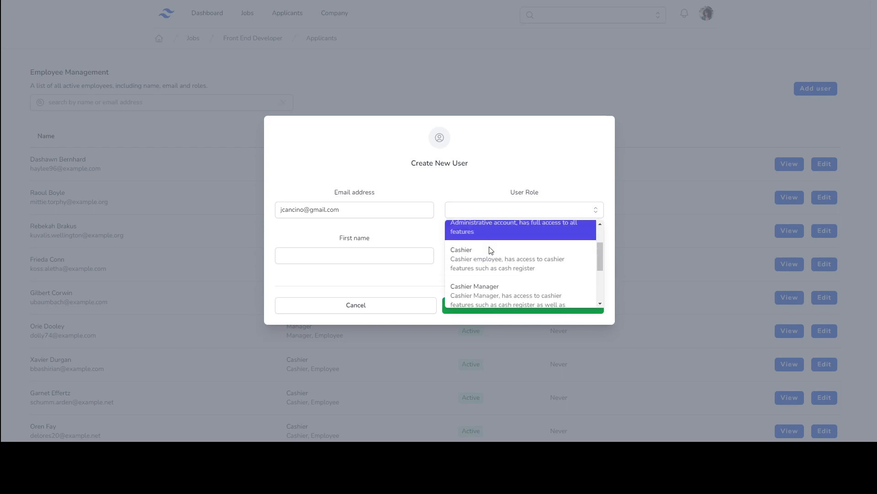
scroll(486, 250, "up", 1)
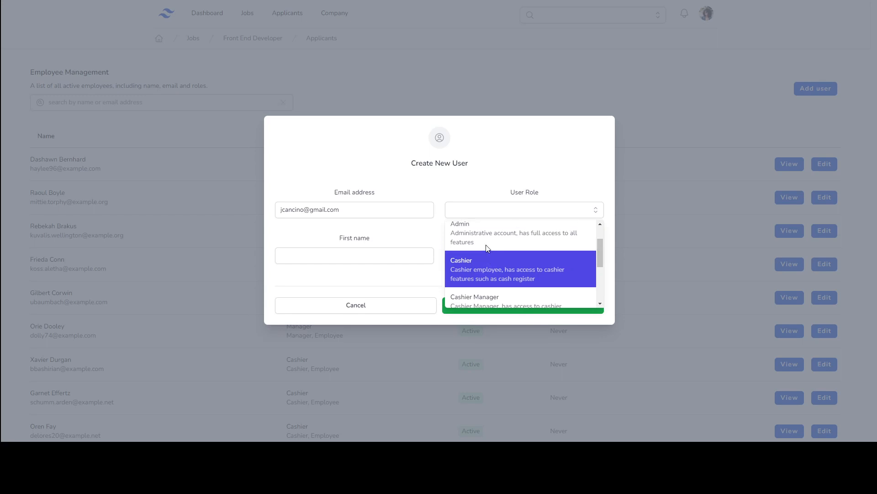
scroll(540, 271, "down", 1)
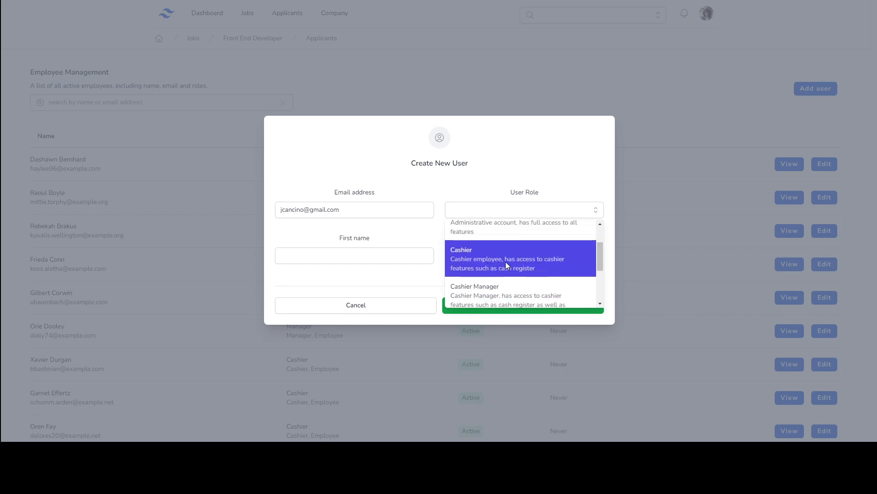
scroll(501, 270, "down", 1)
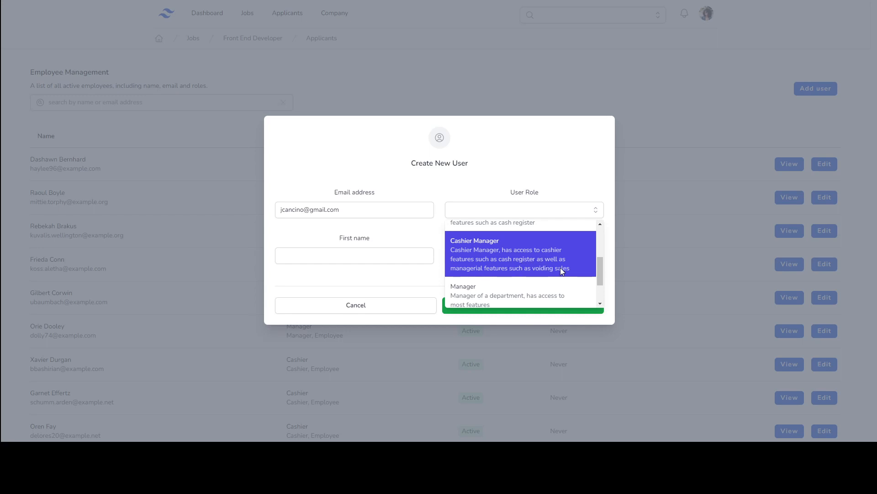
scroll(561, 268, "down", 1)
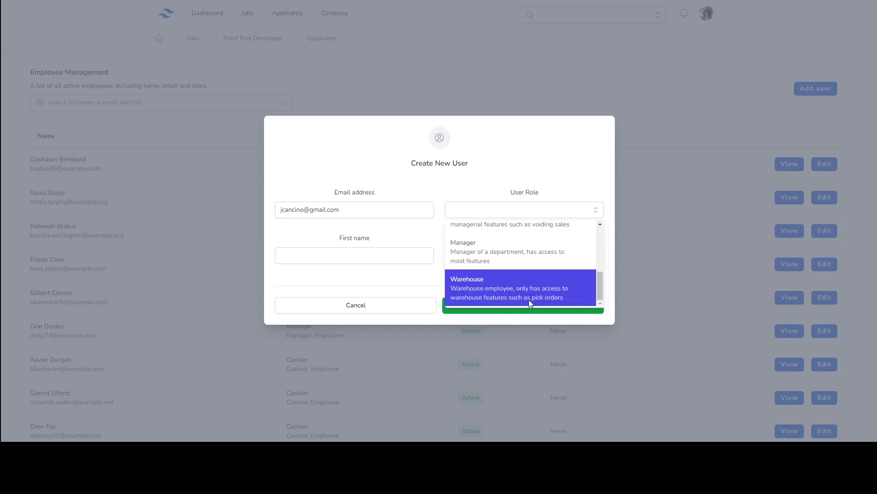
scroll(519, 275, "up", 2)
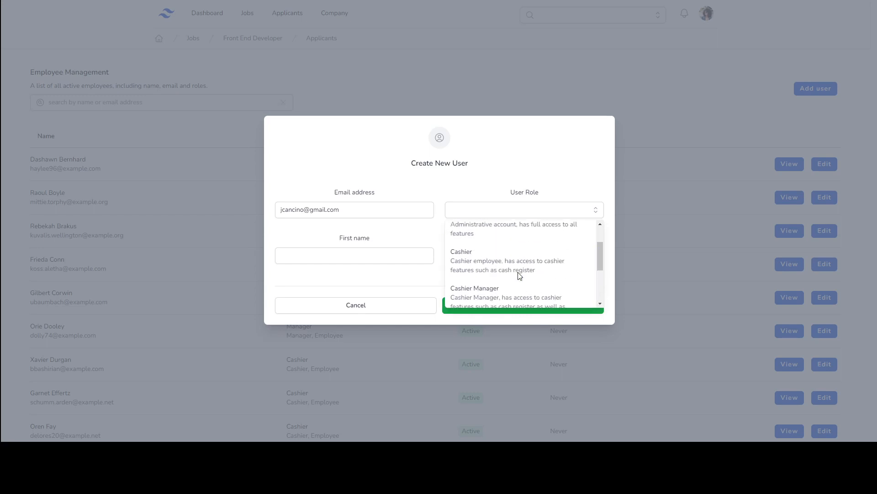
scroll(508, 279, "down", 2)
left_click(499, 296)
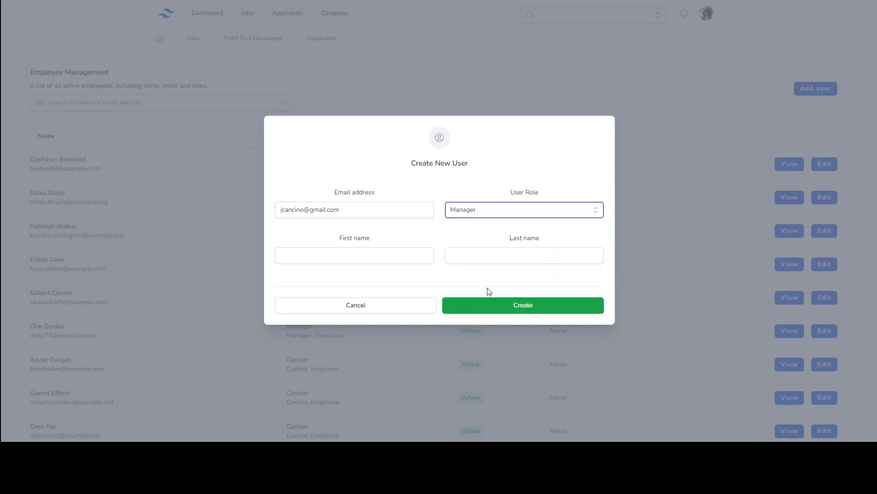
Step: Fill in the new employee's first and last name and create the Manager account
left_click(375, 261)
type("Jus")
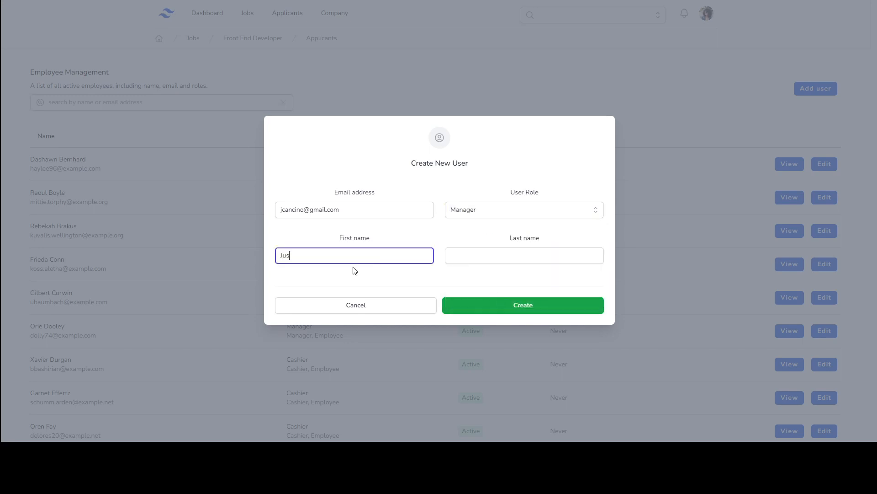
type("tin")
key("Tab")
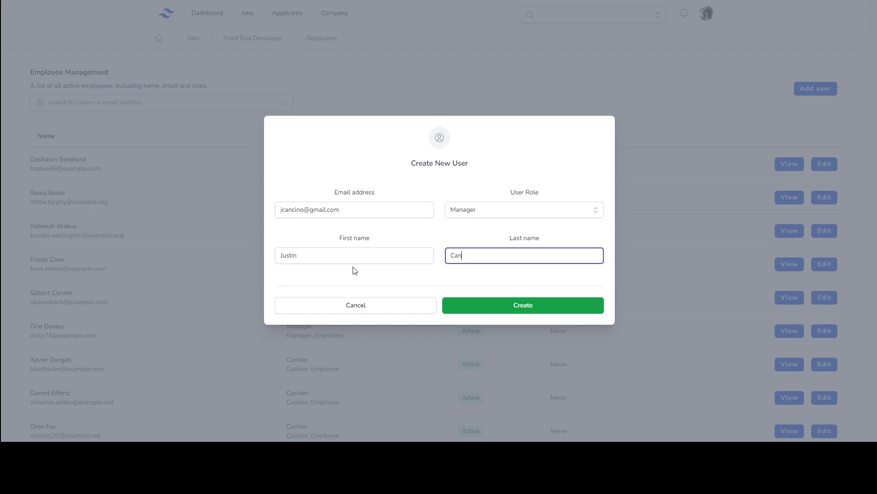
left_click(481, 173)
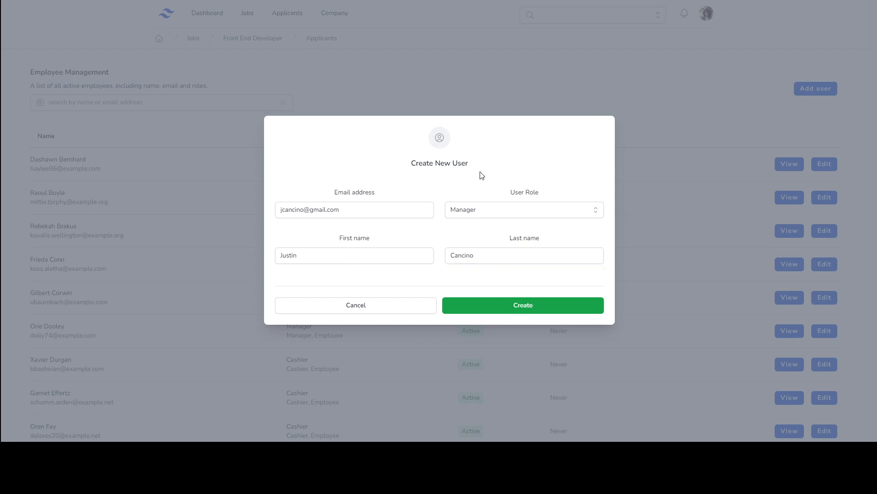
left_click(507, 304)
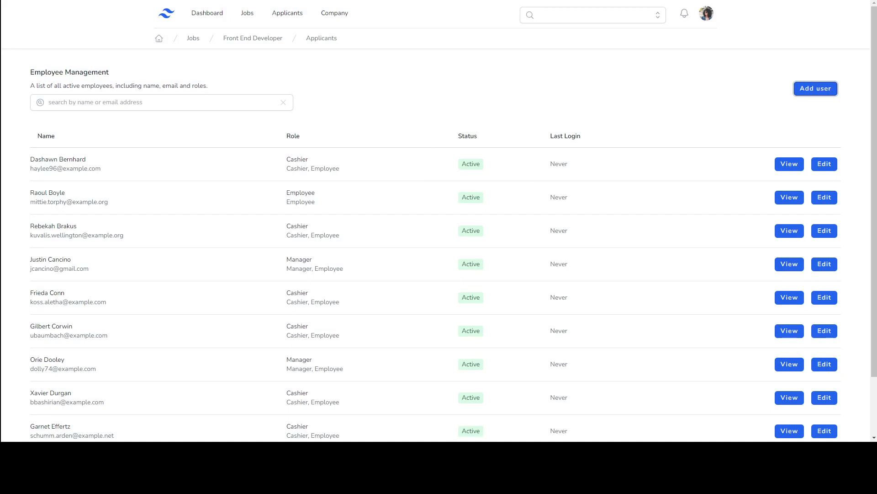
Step: Highlight the new employee's row in the table, then clear the selection
mouse_move(30, 261)
left_mouse_down()
mouse_move(69, 255)
mouse_move(92, 266)
mouse_move(68, 269)
mouse_move(27, 256)
mouse_move(36, 256)
left_mouse_up()
left_click(95, 269)
left_click(210, 260)
Step: Review the new employee's name, e-mail, creation date, Last Login 'Never' and roles, then return to the list
left_click(791, 267)
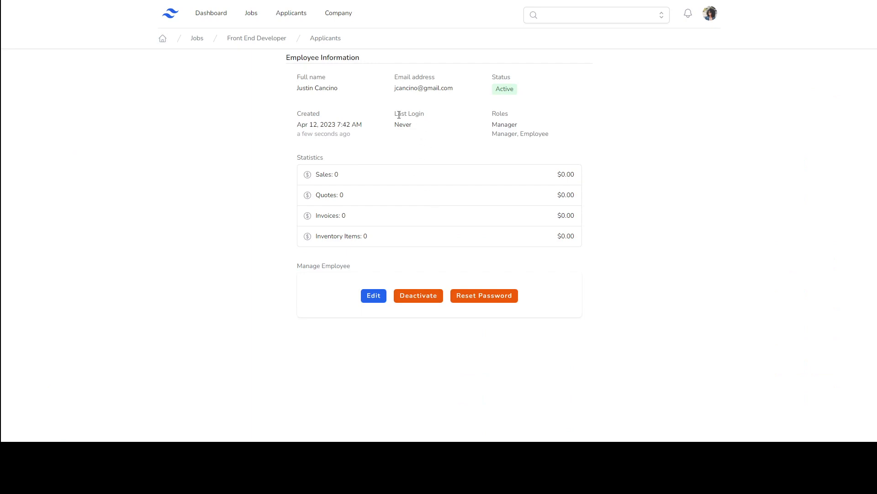
left_click_drag(288, 60, 362, 60)
left_click(367, 64)
left_click_drag(295, 78, 317, 89)
left_click(383, 79)
left_click_drag(384, 79, 501, 78)
left_click_drag(298, 117, 290, 137)
left_click(288, 135)
left_click_drag(397, 114, 418, 133)
left_click_drag(491, 113, 541, 135)
left_click(541, 141)
left_click(11, 0)
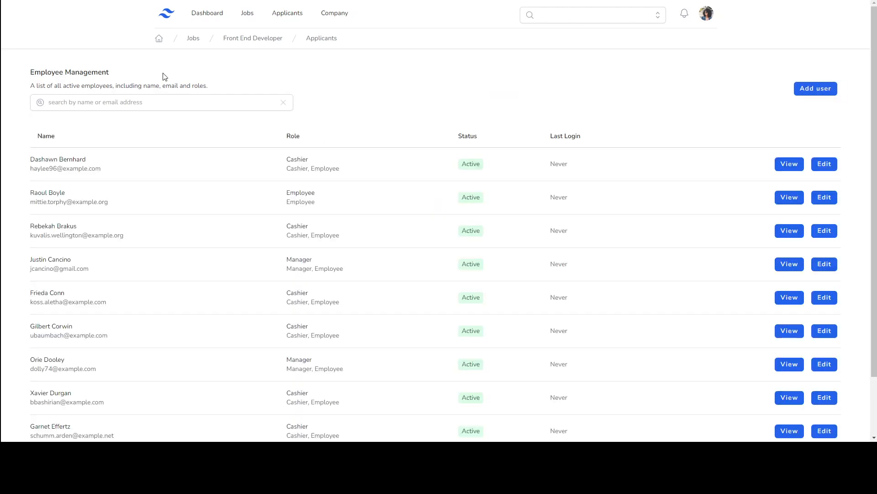
Step: Go to page 4 of the employee list and view the Test User account
scroll(315, 192, "down", 2)
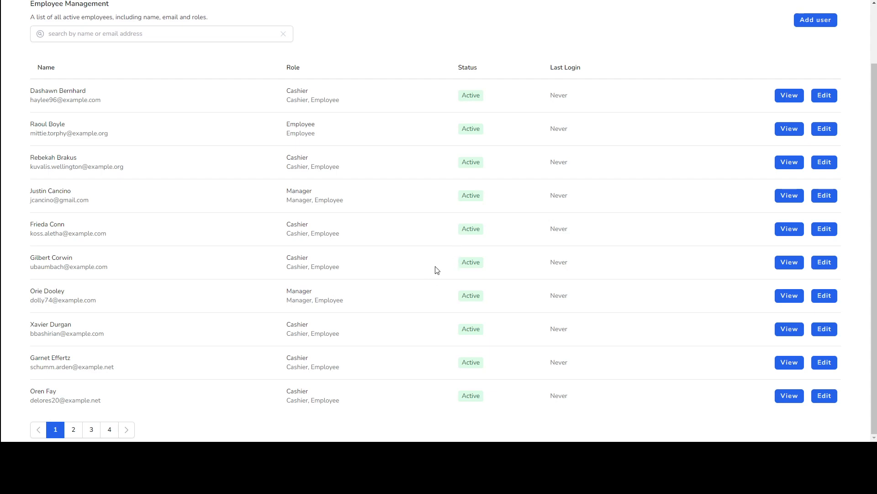
left_click(103, 434)
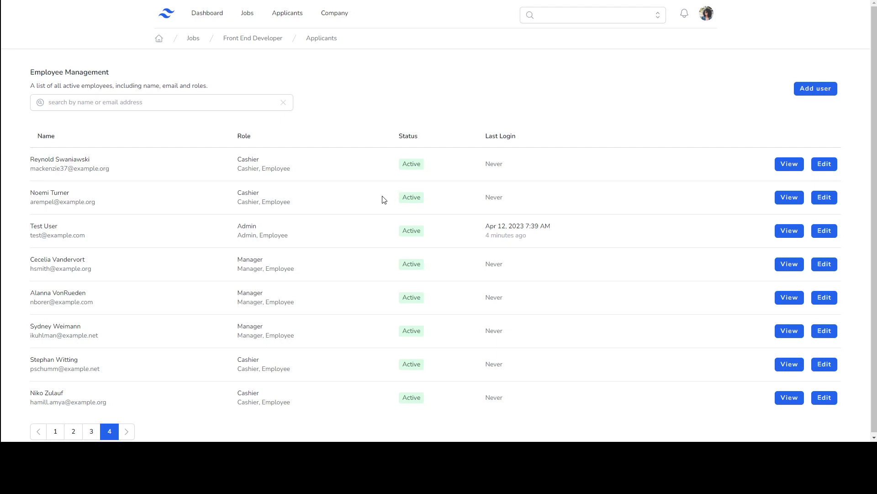
left_click(790, 231)
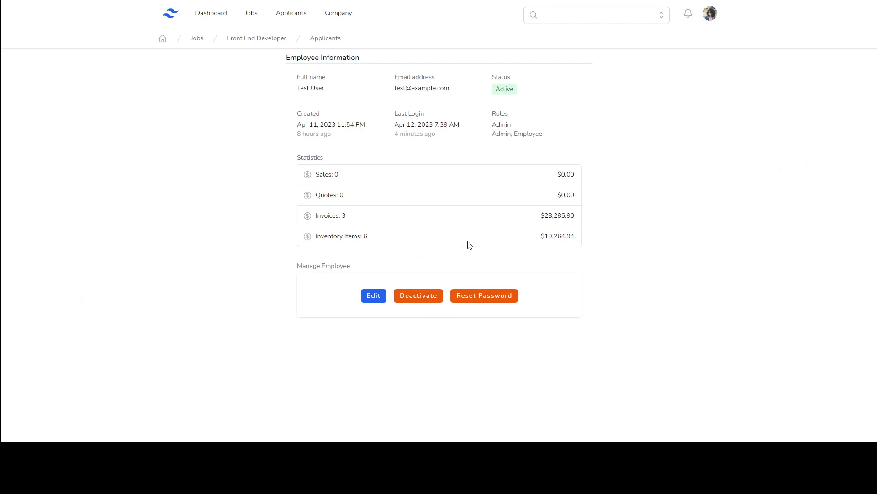
Step: Inspect the Test User's invoice count, last login time and sales count
left_click_drag(317, 214, 351, 221)
left_click(350, 221)
left_click_drag(394, 134, 453, 139)
left_click(450, 143)
left_click_drag(321, 176, 373, 194)
left_click(342, 177)
left_click(374, 194)
Step: Check the $28,285.90 invoice total and 6 inventory items, then go back to page 4
left_click_drag(317, 218, 358, 215)
left_click(366, 216)
left_click_drag(544, 213, 574, 213)
left_click(542, 227)
left_click_drag(318, 237, 368, 237)
left_click(485, 226)
left_click_drag(541, 238, 577, 246)
left_click(532, 251)
left_click_drag(544, 240, 571, 215)
left_click(501, 218)
left_click(594, 209)
key("alt+Left")
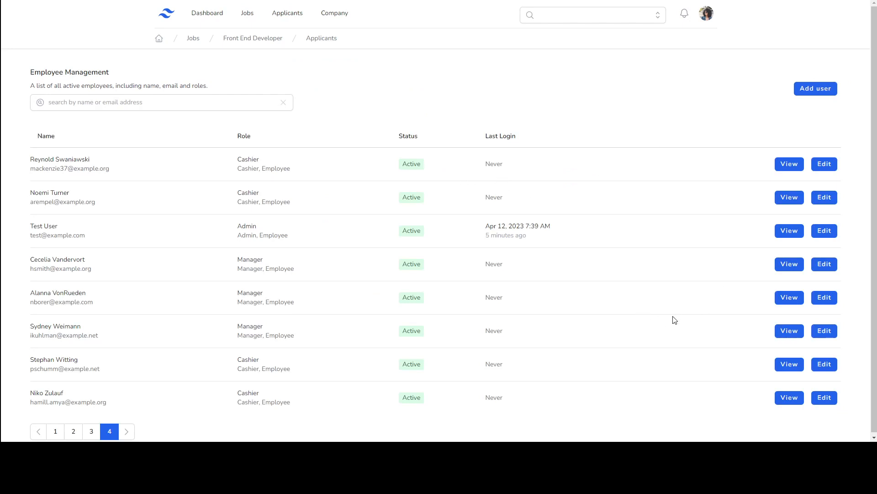
Step: Open the fifth employee on page 4, review her statistics, and choose Deactivate
left_click(801, 301)
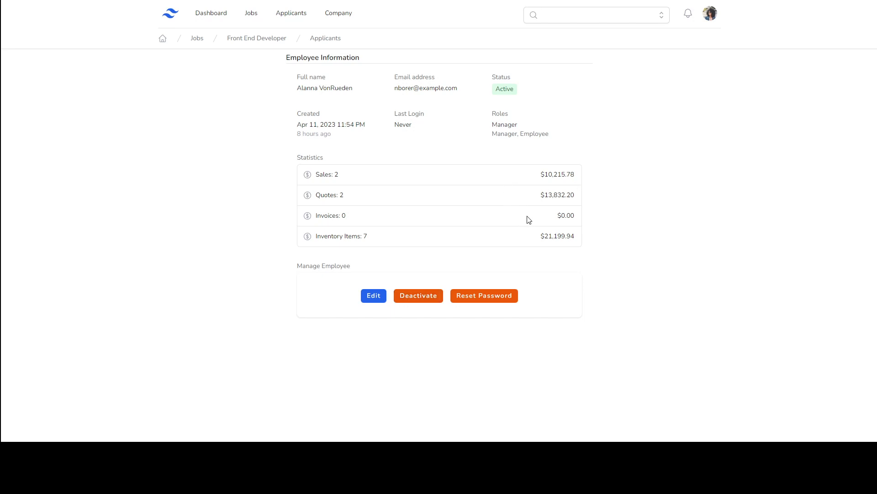
left_click_drag(585, 235, 309, 178)
left_click(422, 173)
left_click(435, 304)
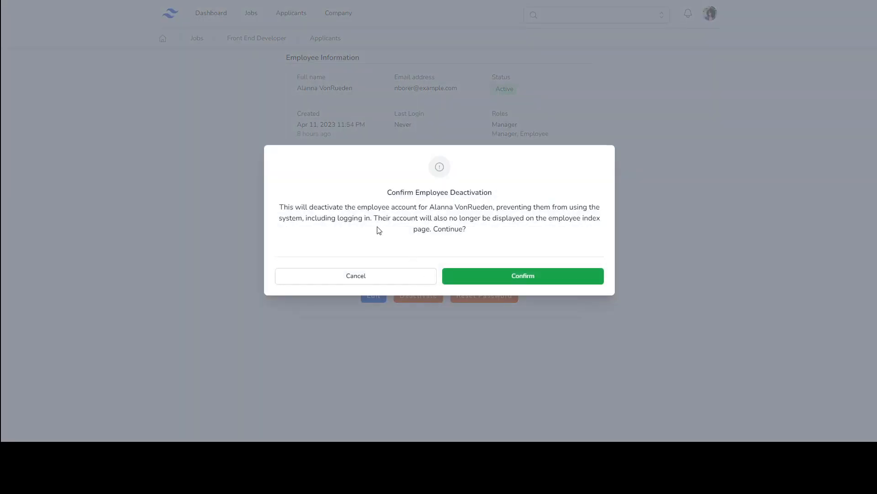
left_click_drag(429, 207, 463, 207)
left_click_drag(306, 218, 502, 232)
left_click(373, 238)
left_click(502, 232)
left_click(509, 284)
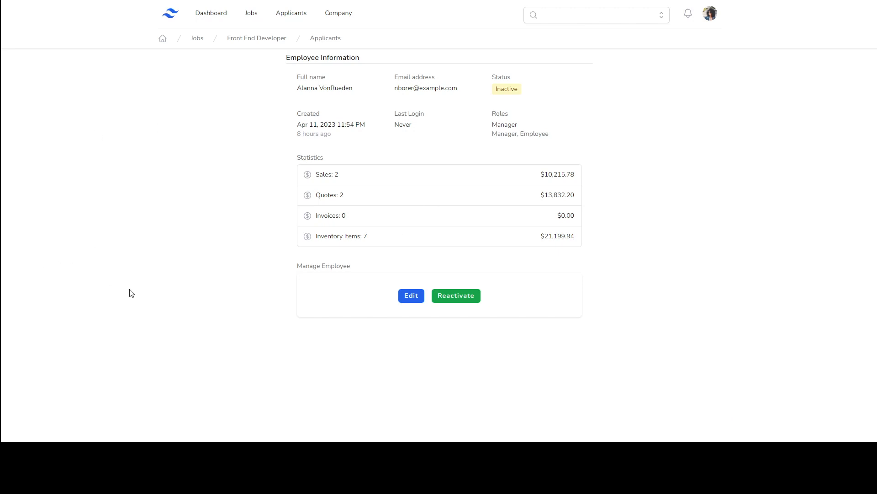
left_click(463, 301)
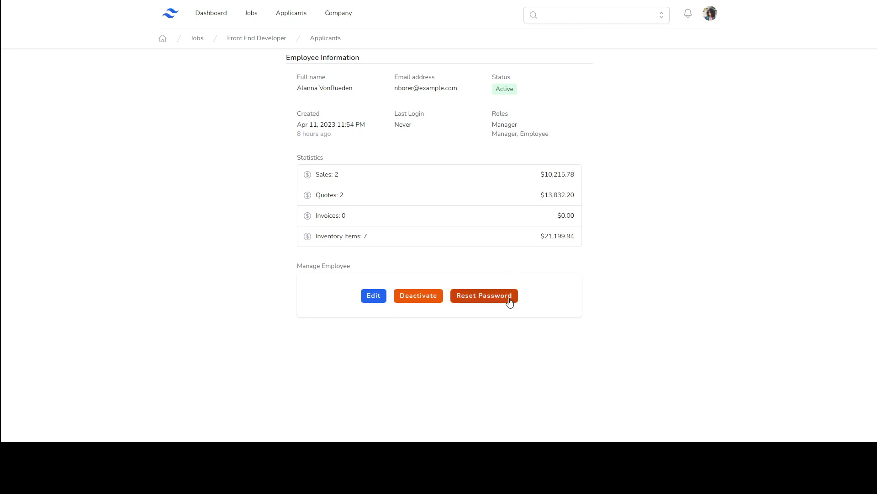
mouse_move(387, 88)
left_mouse_down()
mouse_move(465, 84)
mouse_move(385, 90)
mouse_move(397, 91)
left_mouse_up()
left_click(461, 90)
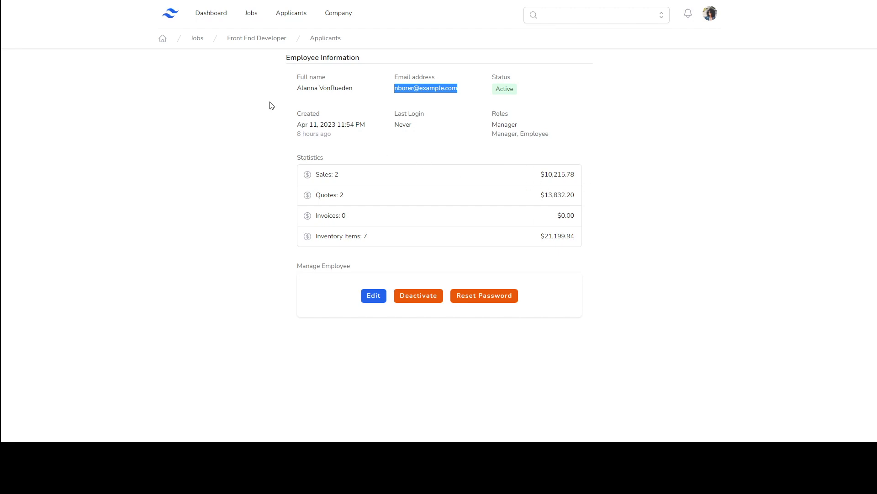
Step: Return to page 1 of the employee list and edit the first employee
key("alt+Left")
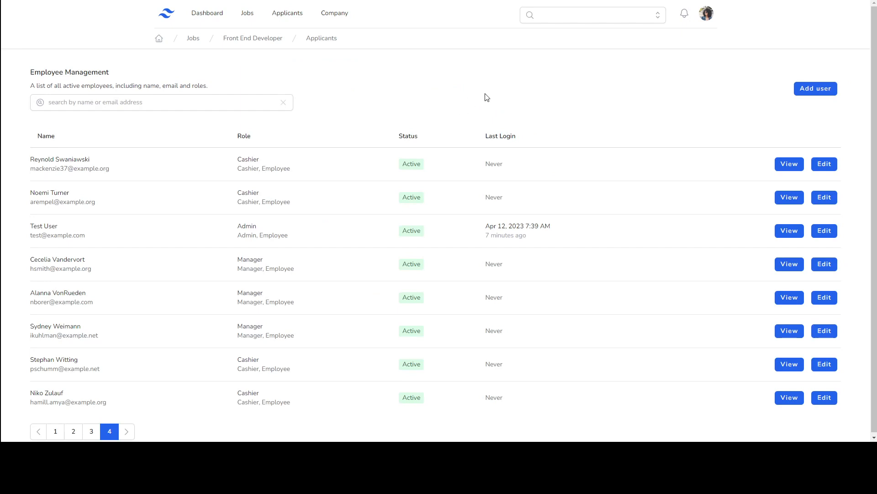
scroll(473, 201, "down", 1)
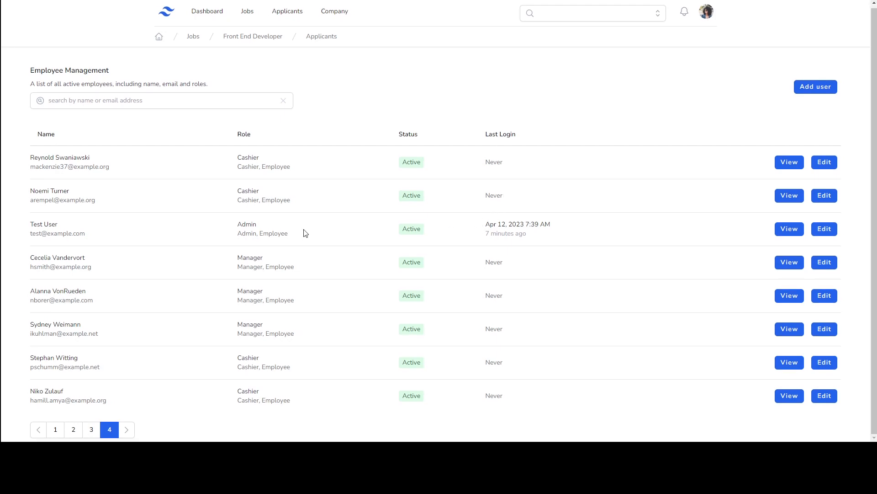
left_click(63, 433)
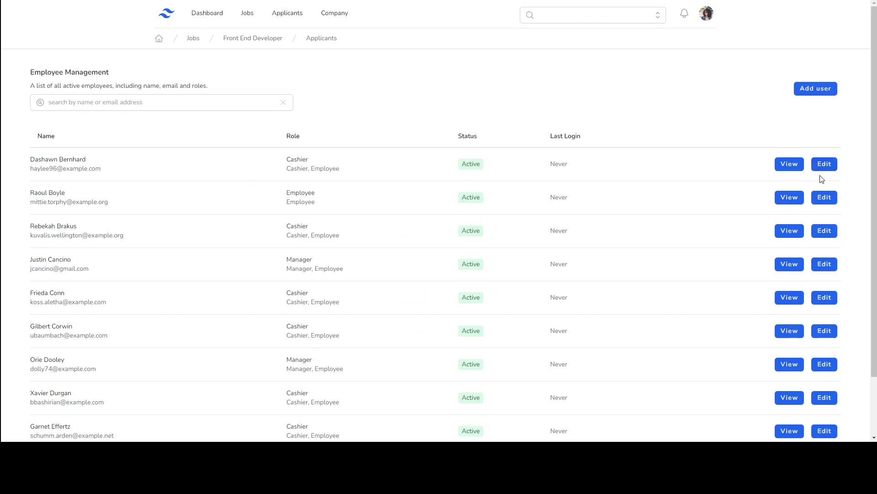
left_click(822, 165)
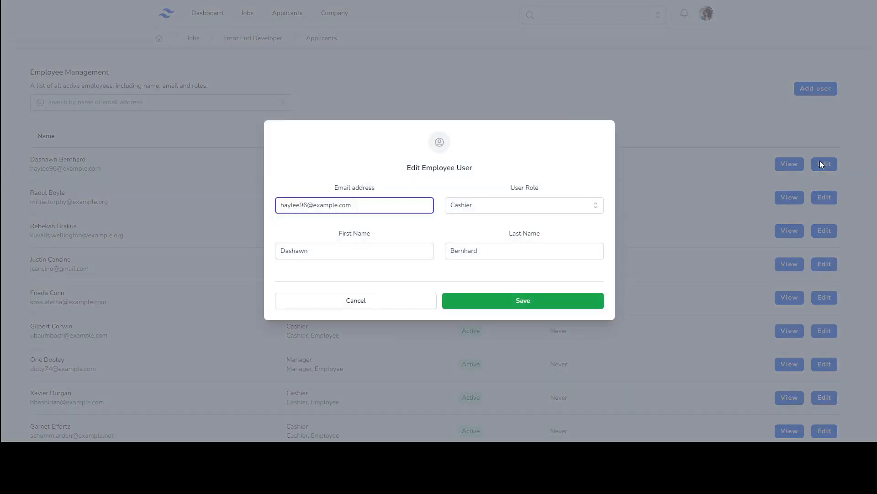
Step: In Edit Employee User, change the User Role from Cashier to Cashier Manager and save
left_click_drag(357, 209, 245, 209)
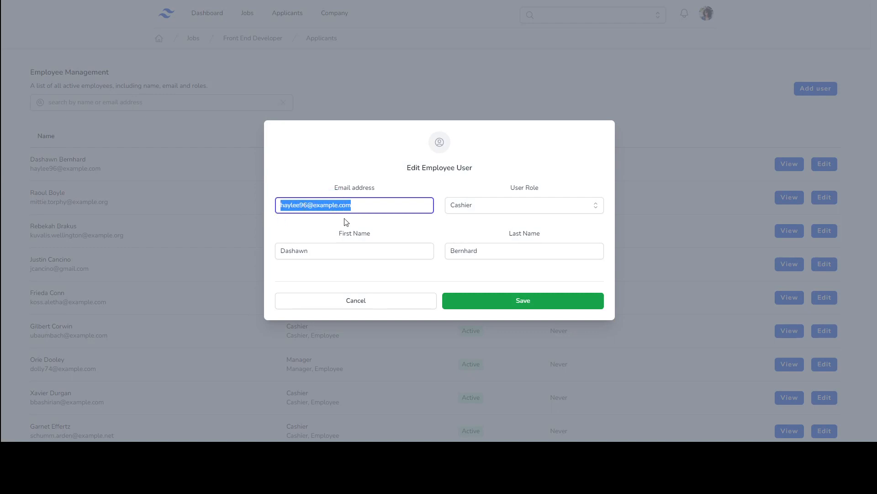
left_click(500, 213)
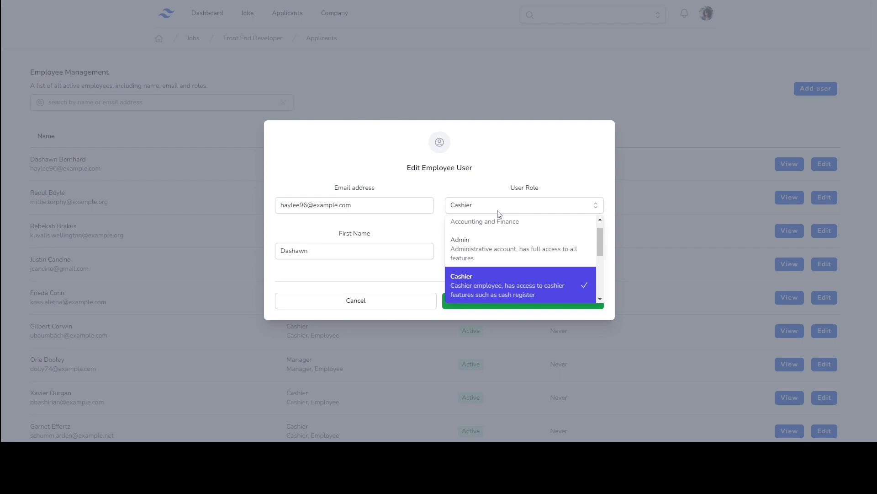
scroll(482, 270, "down", 2)
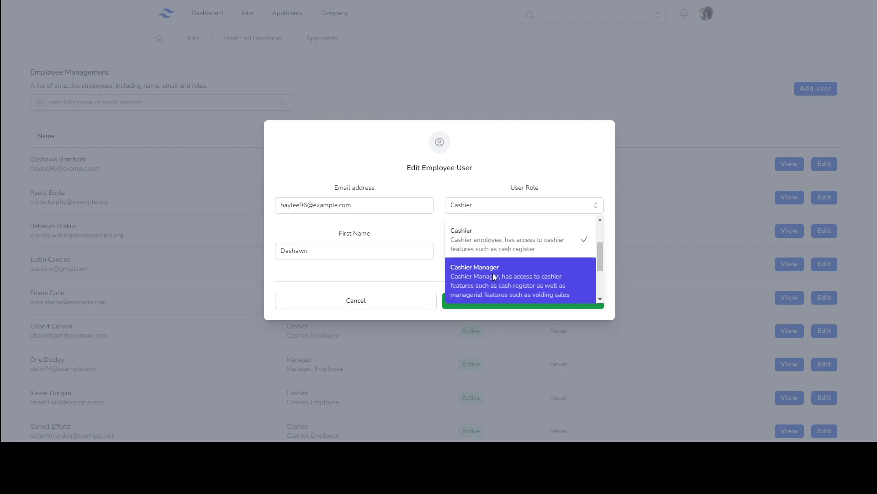
scroll(489, 279, "up", 2)
scroll(493, 277, "down", 4)
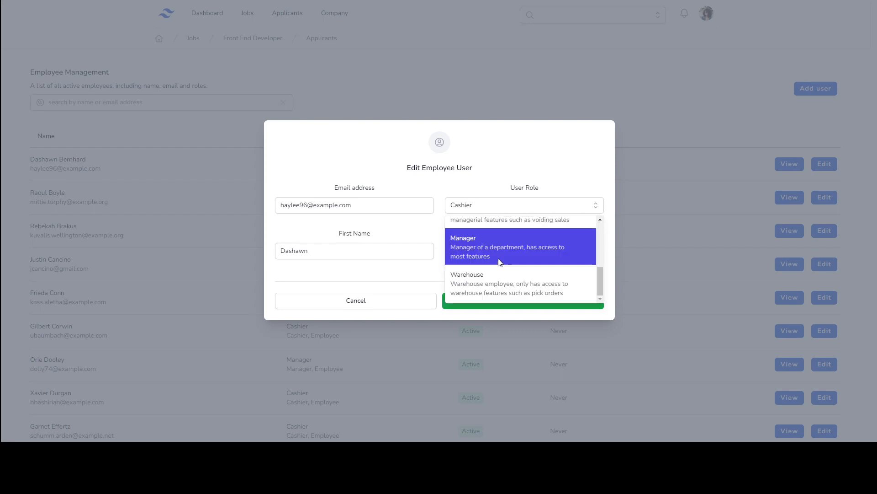
left_click(497, 171)
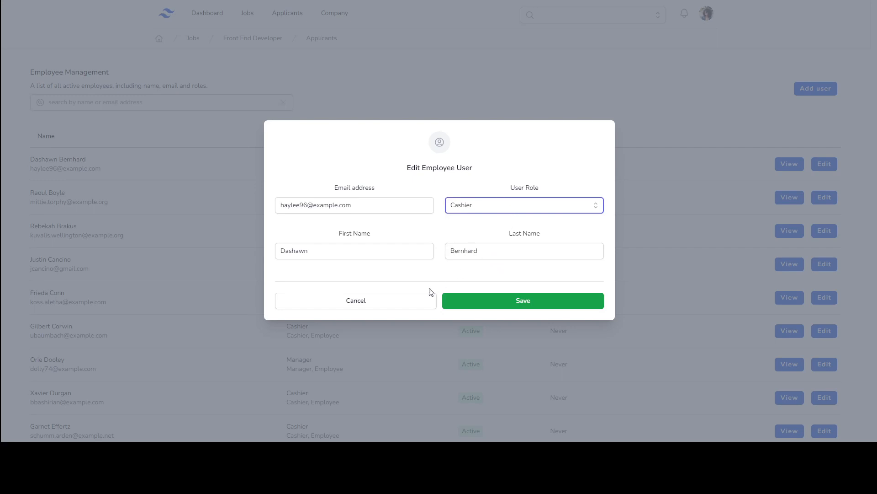
left_click(492, 204)
scroll(490, 227, "down", 4)
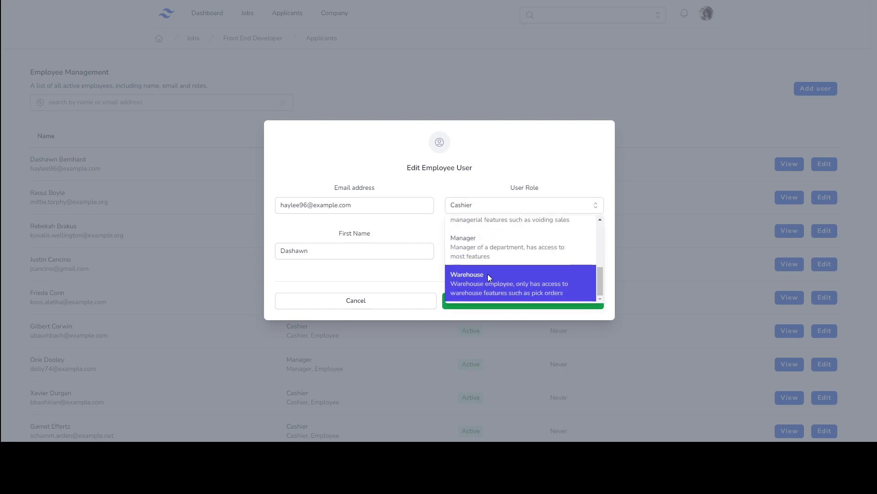
scroll(489, 283, "up", 3)
left_click(491, 276)
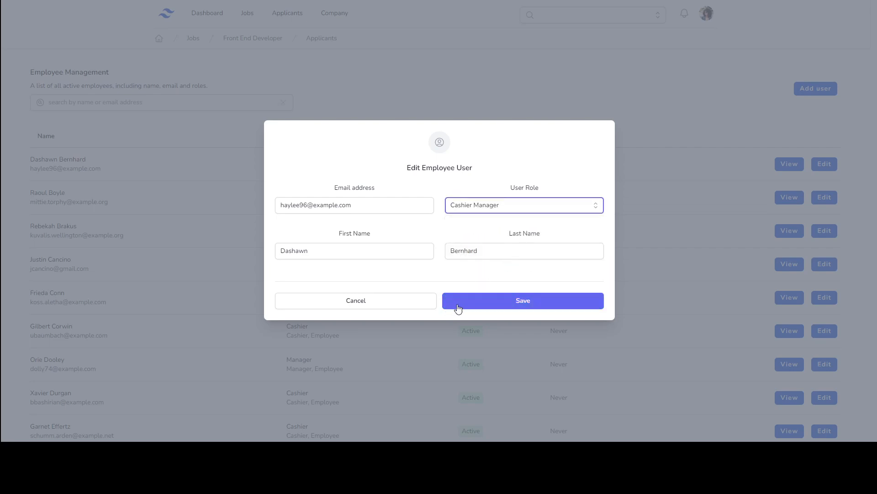
left_click(462, 305)
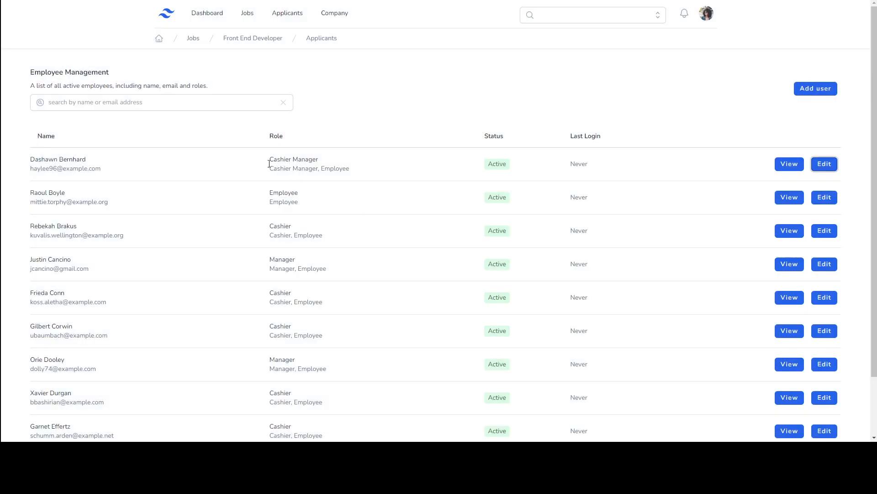
left_click_drag(270, 160, 347, 161)
left_click(346, 163)
left_click(169, 105)
type("1")
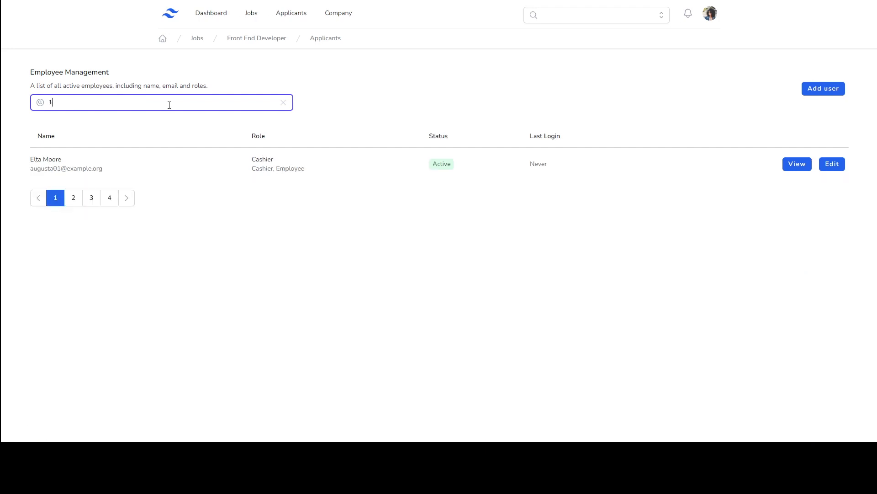
key("BackSpace")
type("1")
left_click_drag(28, 176, 103, 177)
left_click(106, 175)
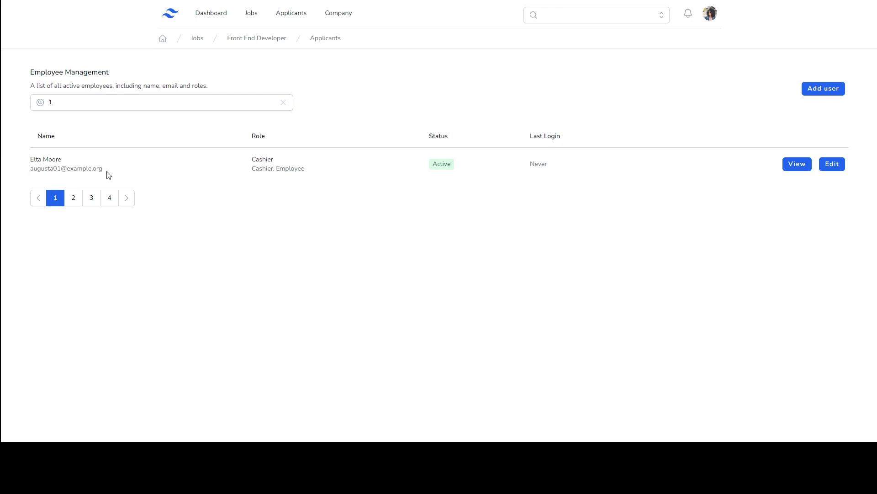
left_click(146, 98)
key("BackSpace")
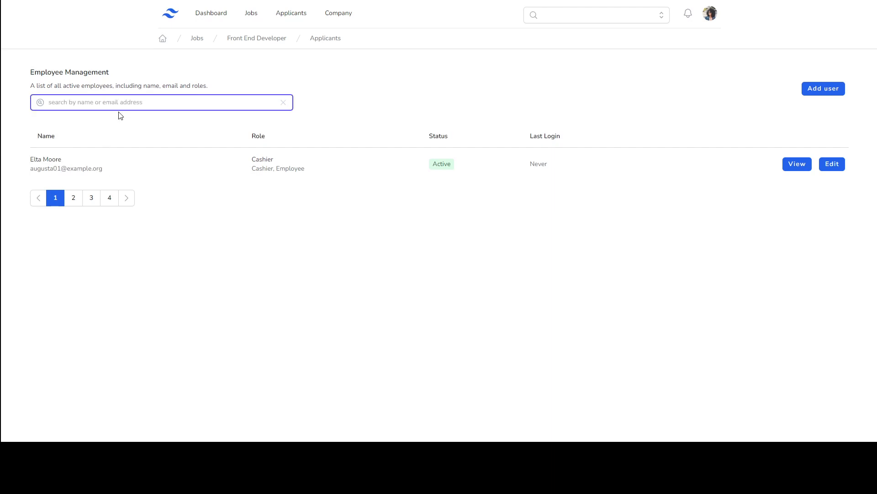
type("exampl")
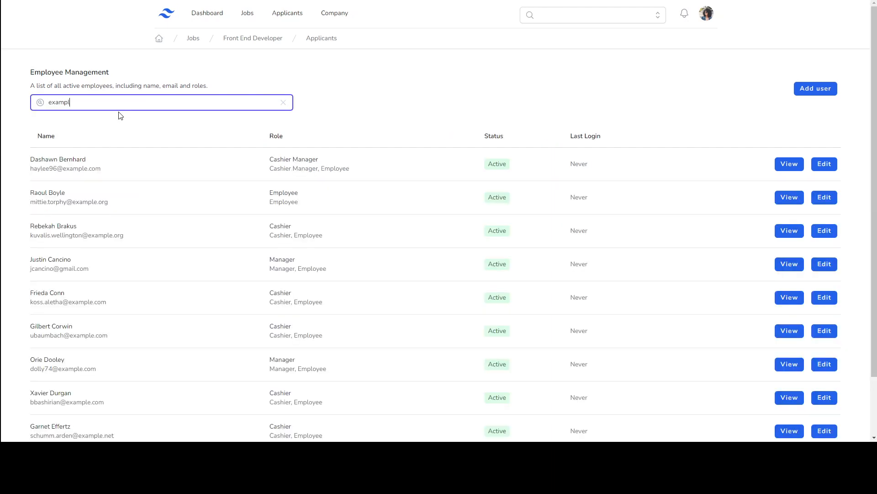
type("e.org")
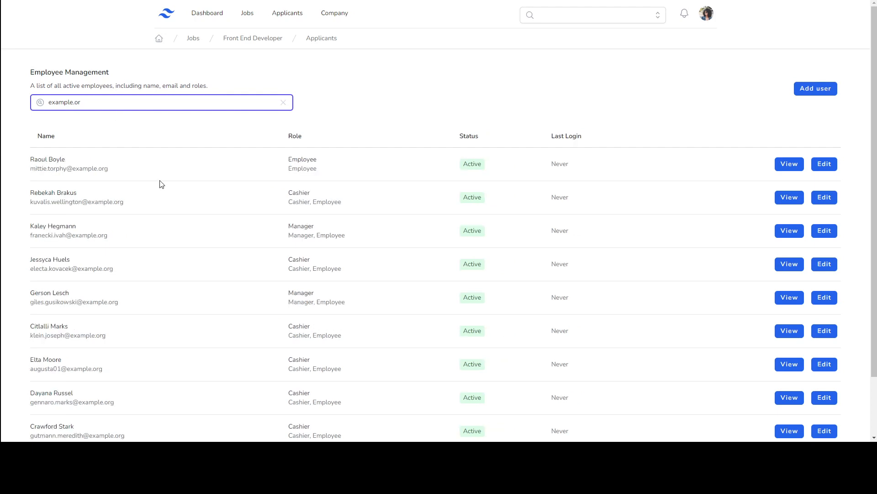
key("BackSpace")
key("BackSpace")
type("com")
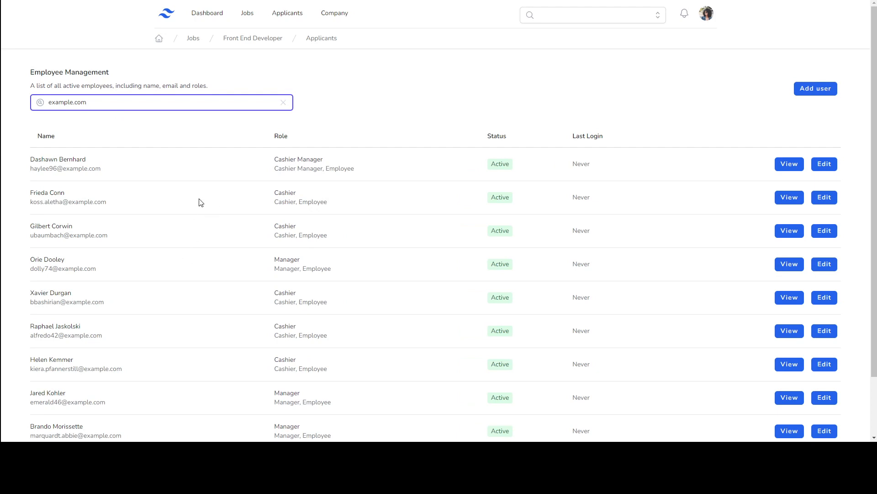
key("ctrl+a")
key("BackSpace")
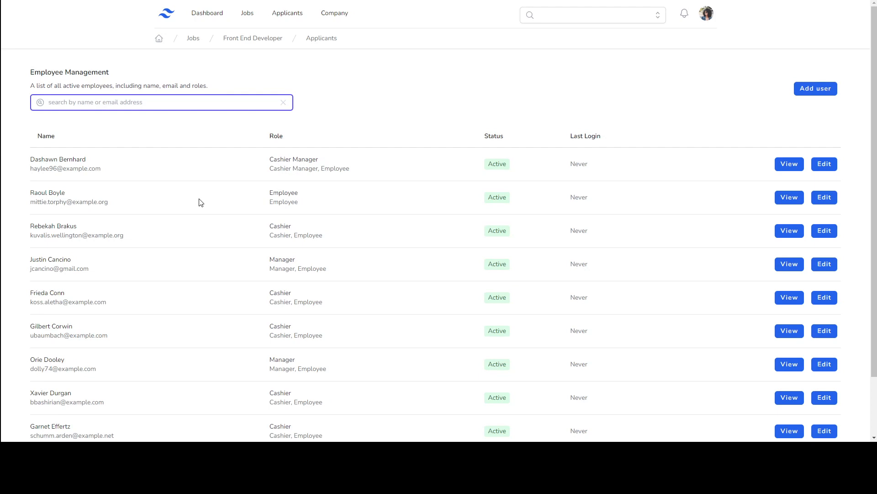
type("justin")
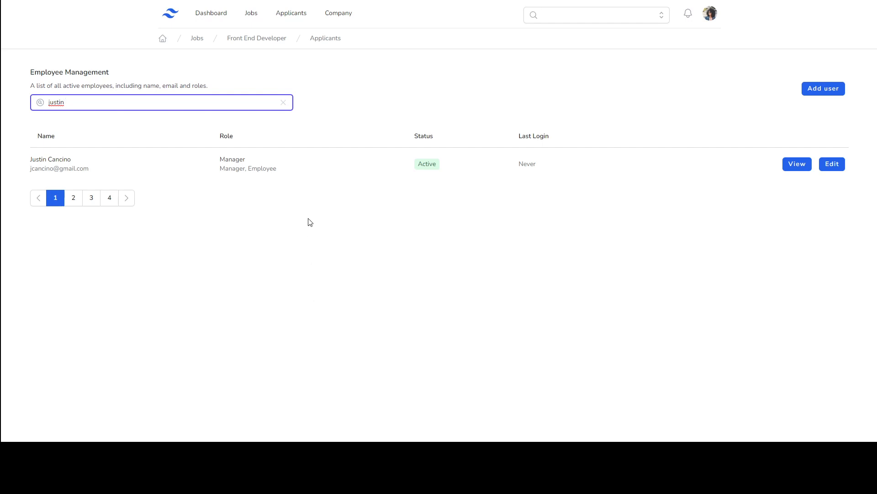
left_click(283, 103)
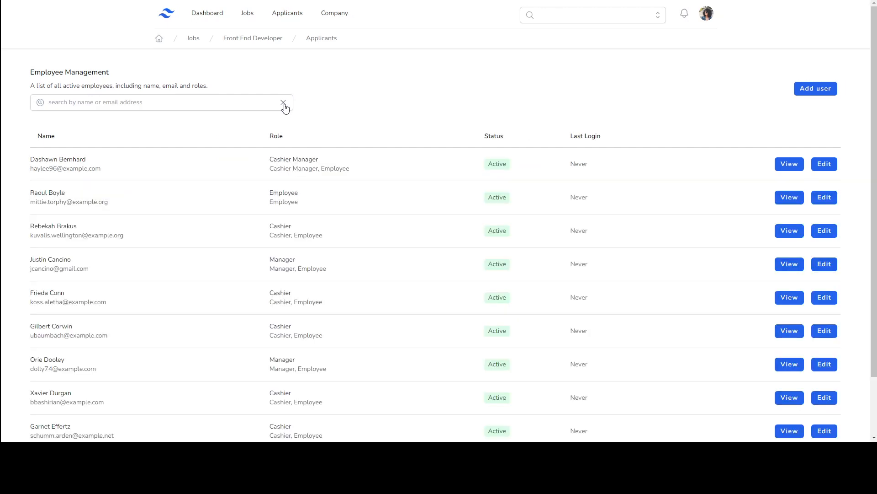